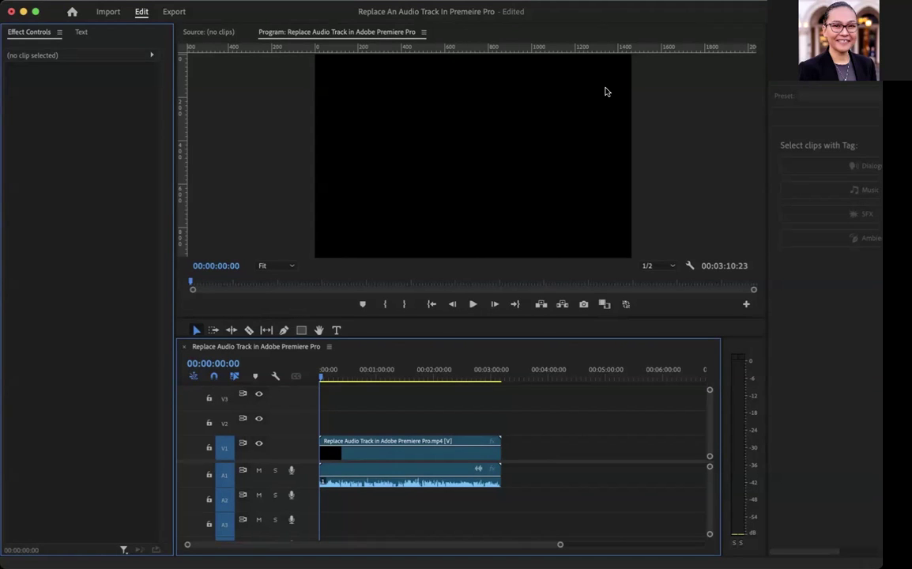
# Adjust the volume level line of the audio clip on track A1
pyautogui.moveTo(560, 544); pyautogui.dragTo(511, 550)
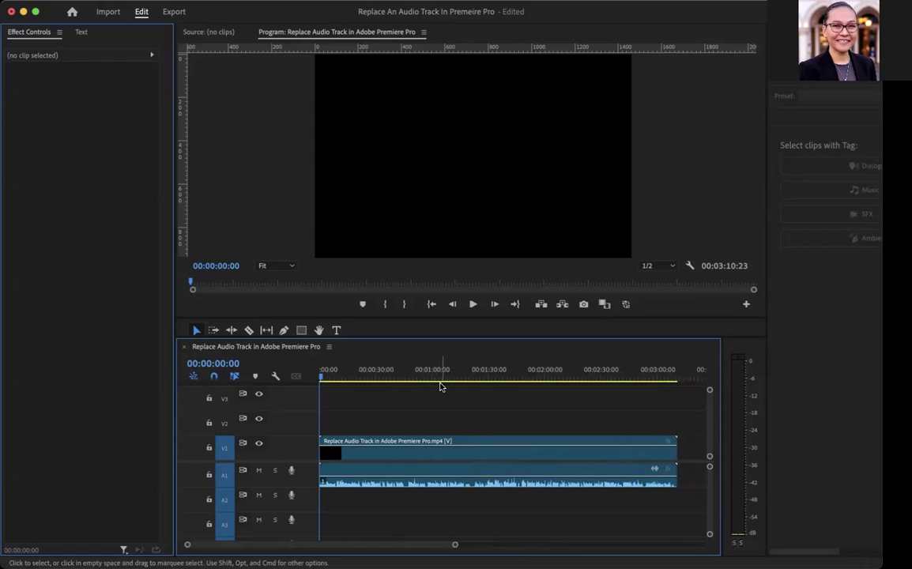
pyautogui.moveTo(419, 481)
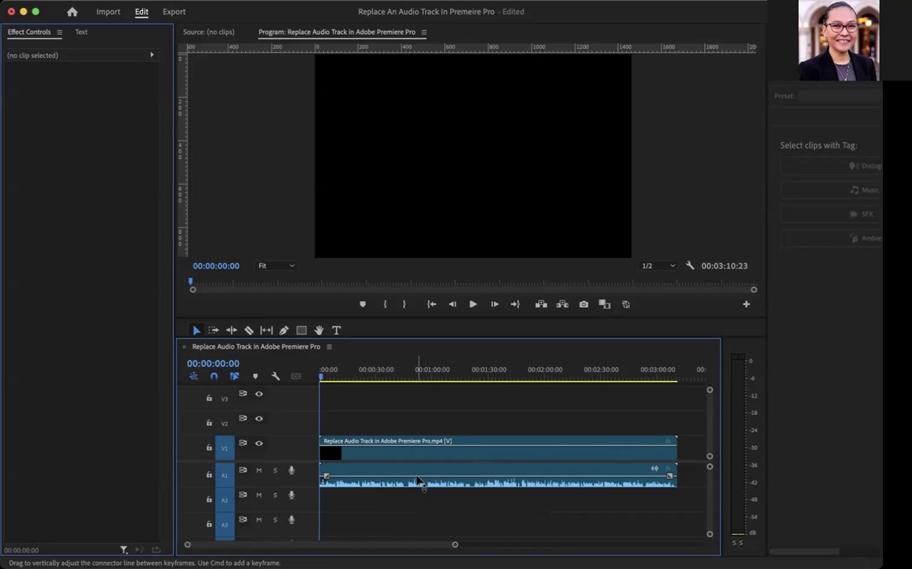
pyautogui.click(418, 480)
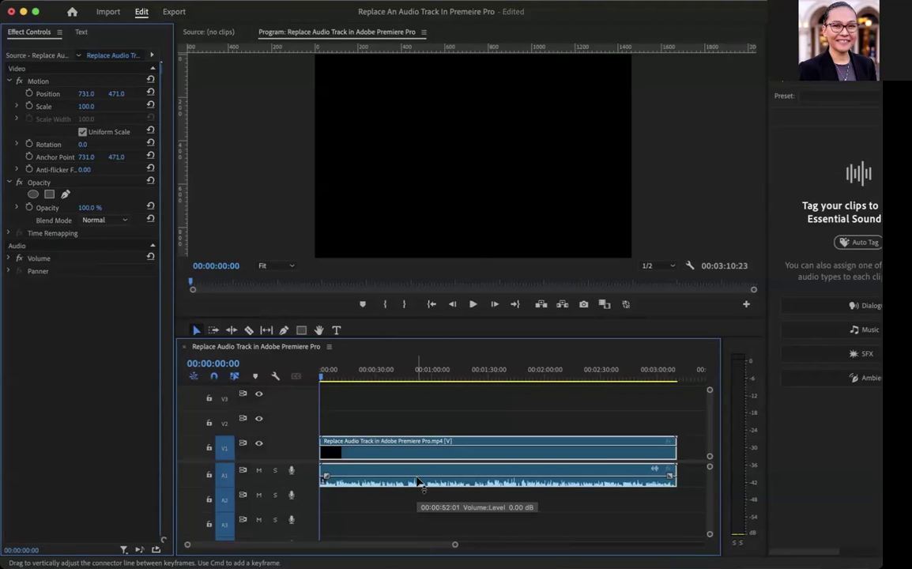
pyautogui.doubleClick(418, 480)
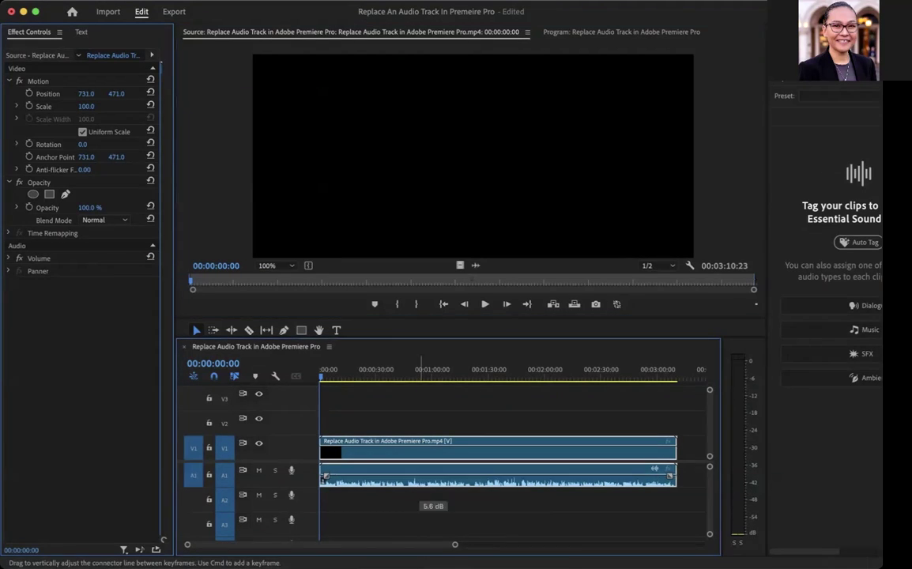
pyautogui.moveTo(421, 475)
pyautogui.mouseDown()
pyautogui.moveTo(433, 474)
pyautogui.moveTo(421, 478)
pyautogui.mouseUp()
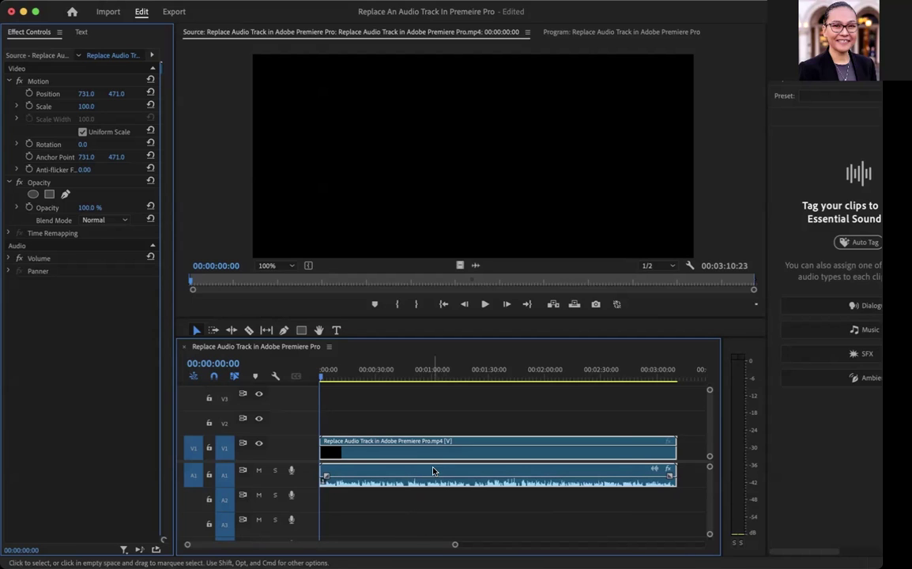
# View the Audio Gain options for the selected A1 clip and cancel without applying a change
pyautogui.rightClick(433, 471)
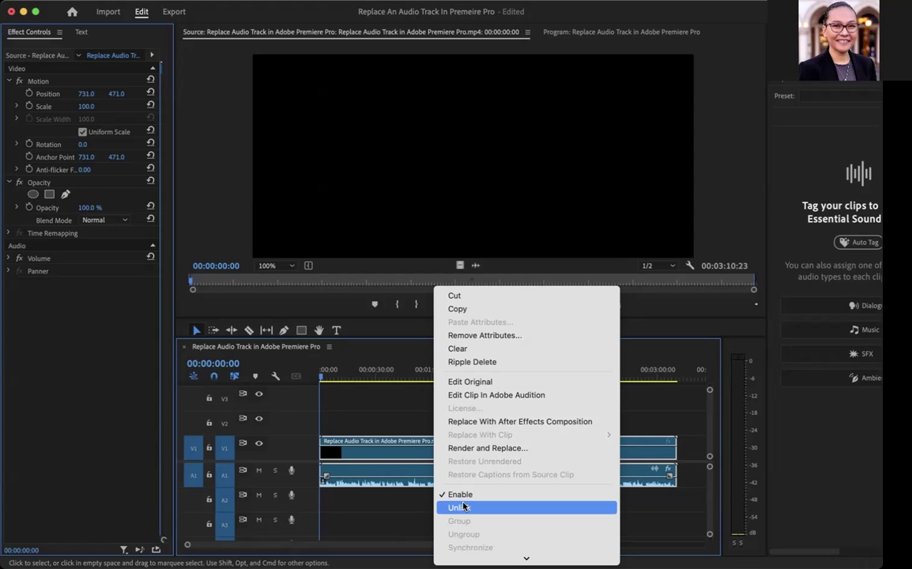
pyautogui.scroll(-5, 470, 505)
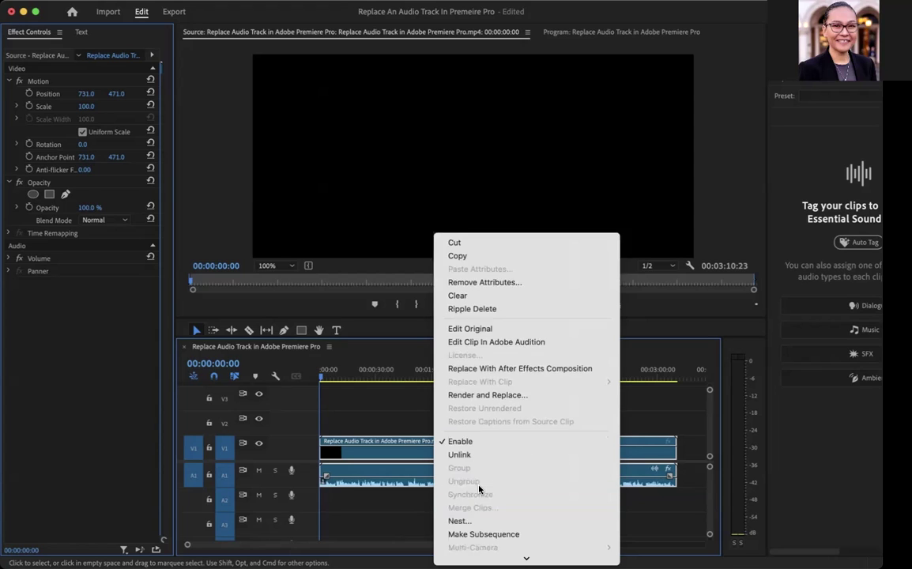
pyautogui.click(476, 510)
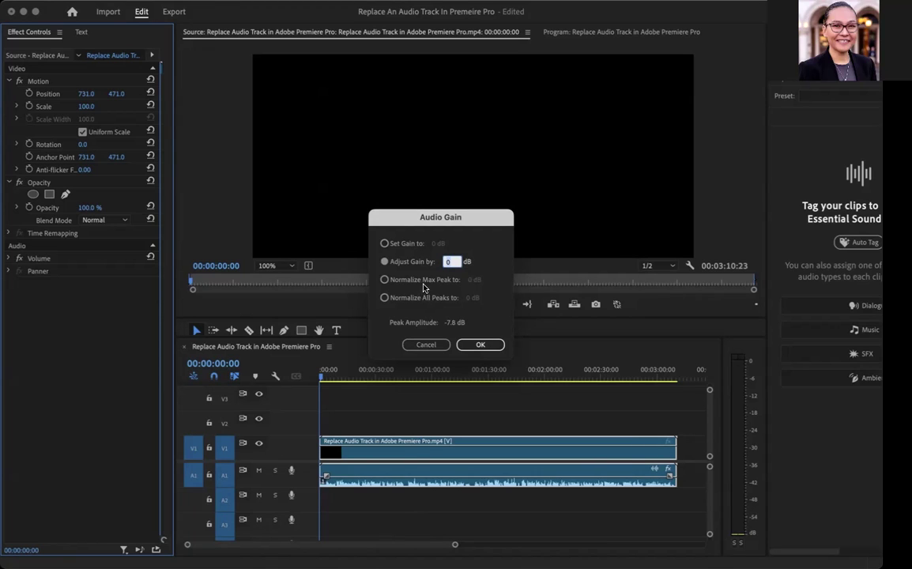
pyautogui.click(423, 348)
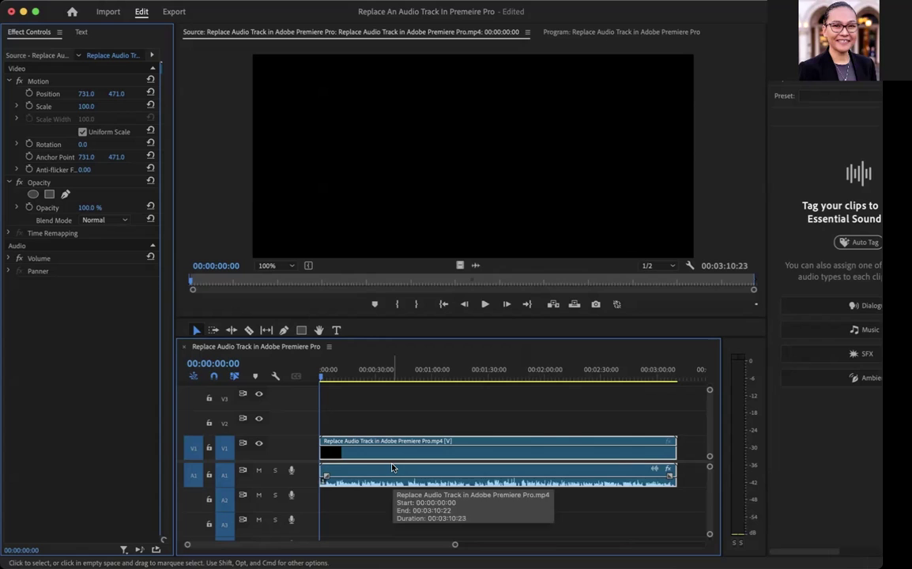
# Add a fade-in of about 10 seconds at the start of the A1 audio clip and a similar fade-out at its end
pyautogui.moveTo(328, 478); pyautogui.dragTo(350, 494)
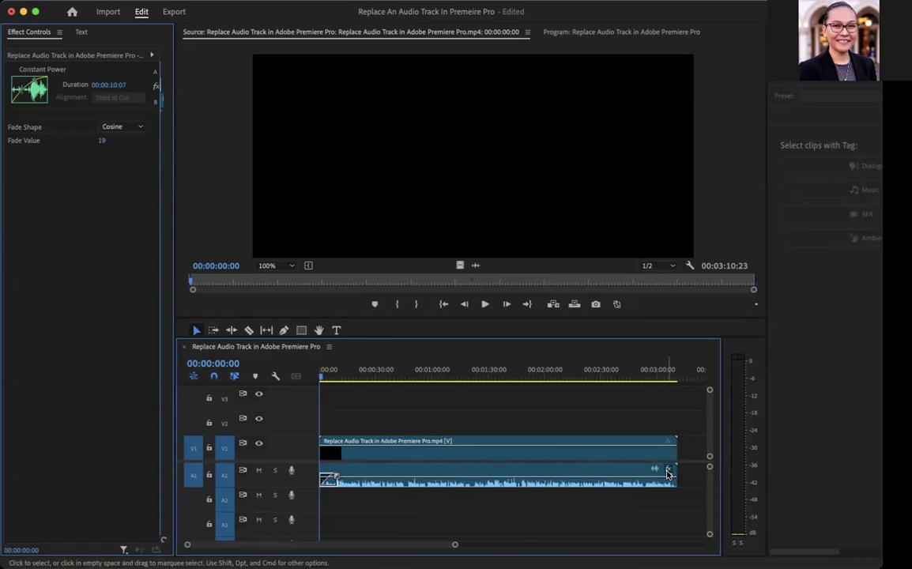
pyautogui.moveTo(668, 478); pyautogui.dragTo(654, 483)
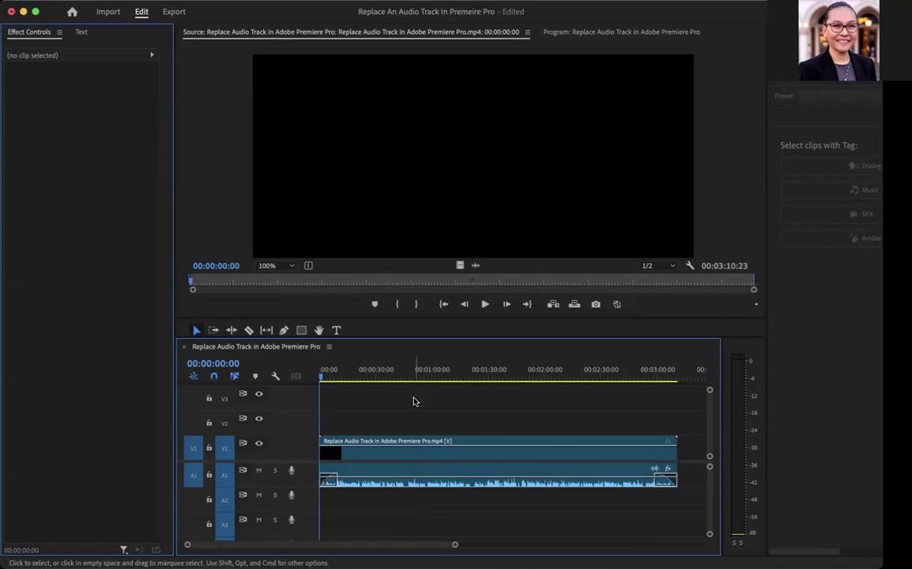
# Split the clip at 00:01:28:09 and try to add an audio fade-out just before the cut
pyautogui.click(485, 376)
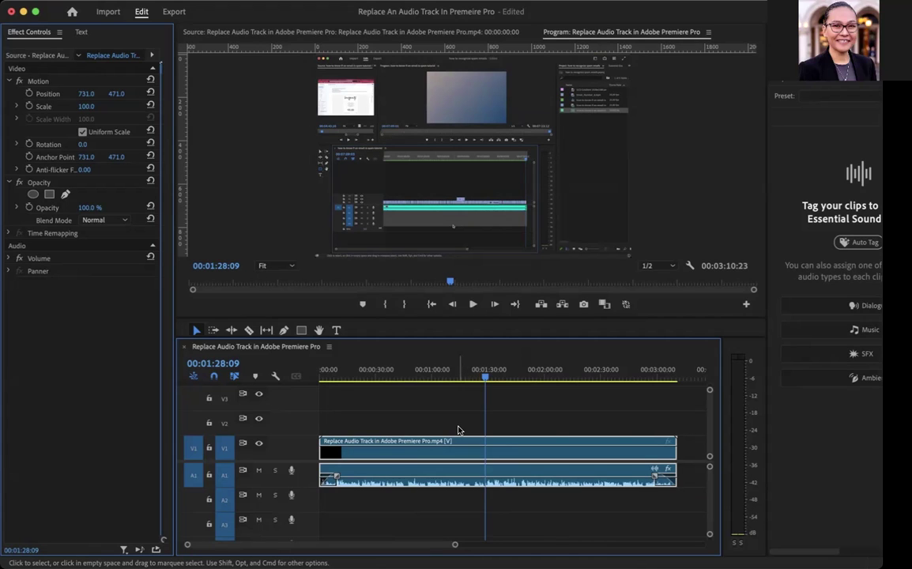
pyautogui.press('super+k')
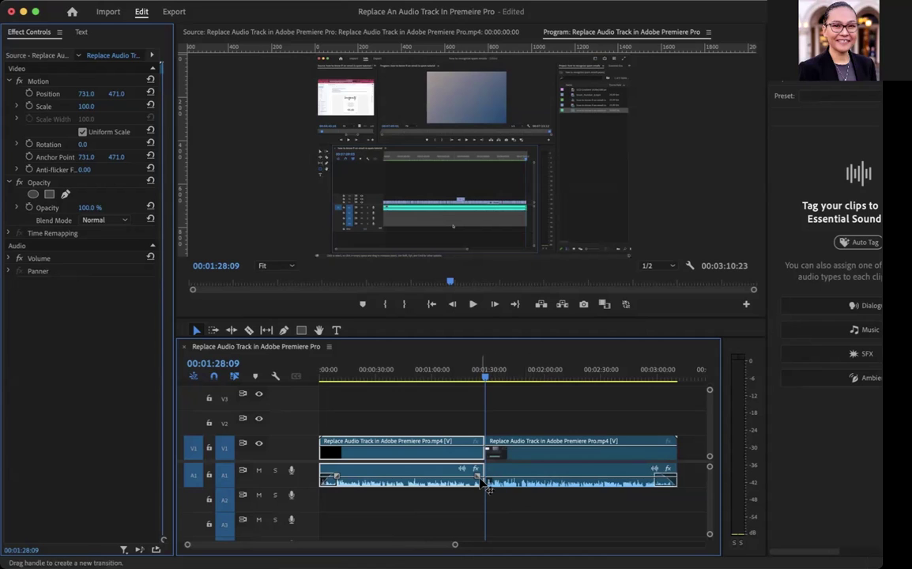
pyautogui.moveTo(479, 484); pyautogui.dragTo(461, 482)
pyautogui.click(509, 500)
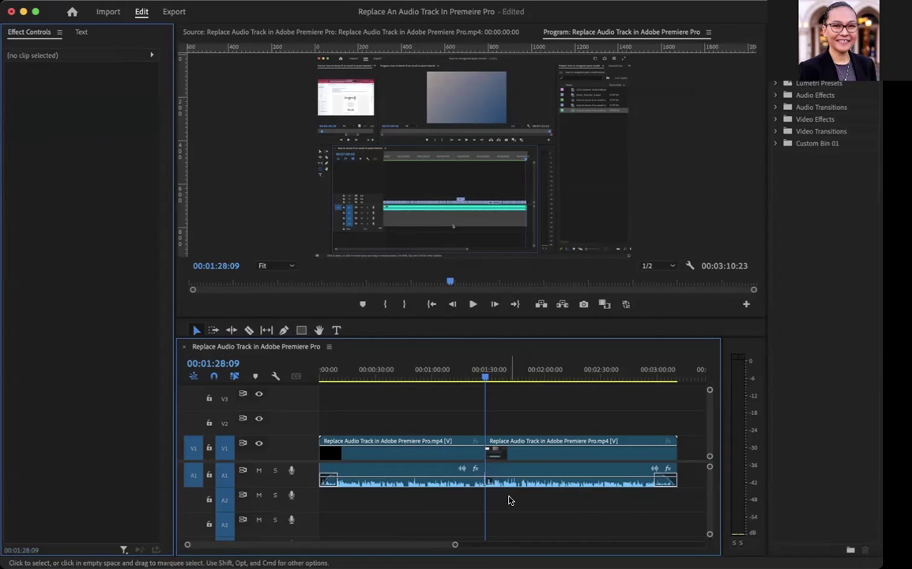
# Split the clip again at 00:01:54:17 and apply the Exponential Fade audio transition at that cut on A1
pyautogui.click(535, 376)
pyautogui.press('super+k')
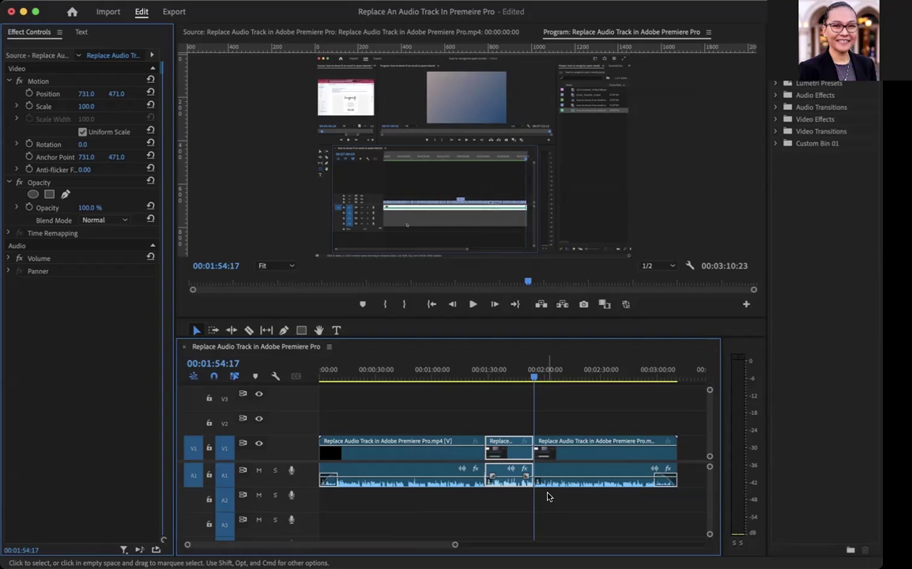
pyautogui.click(822, 53)
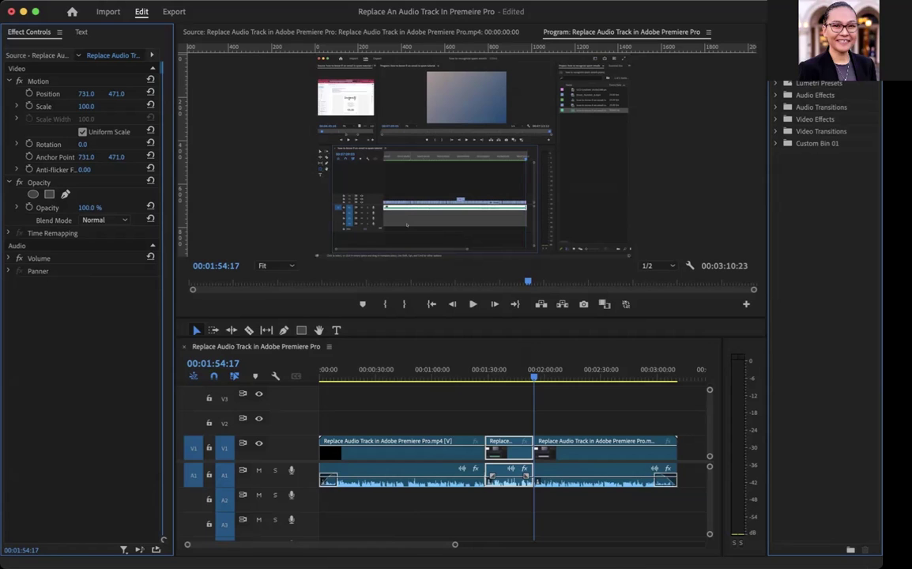
pyautogui.write('exp')
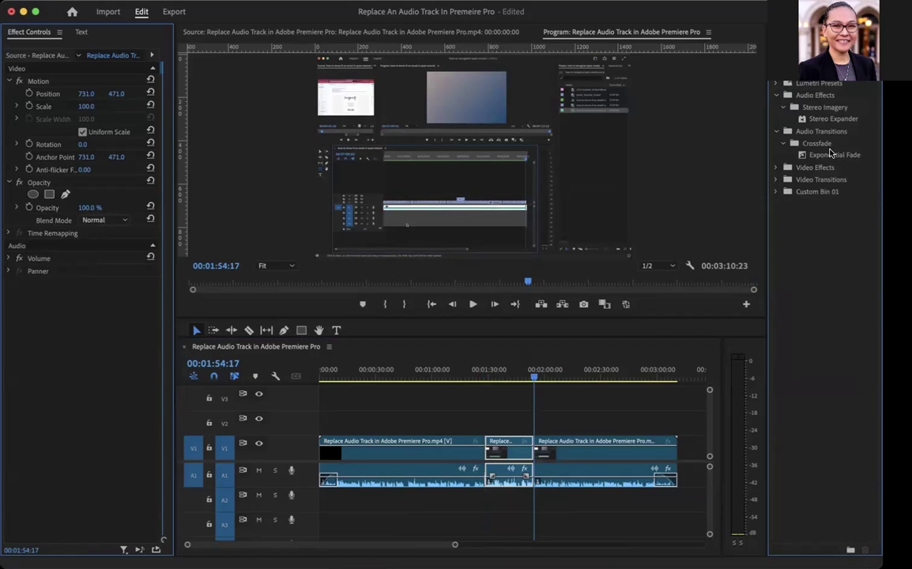
pyautogui.moveTo(820, 157); pyautogui.dragTo(537, 490)
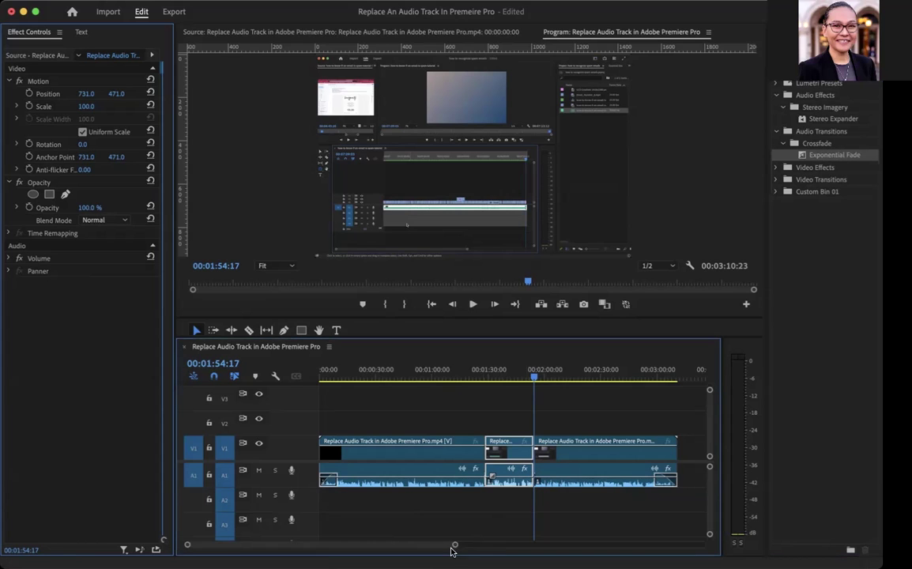
# Shorten the Exponential Fade to a duration of 00:00:00:02, aligned Center at Cut
pyautogui.moveTo(455, 545); pyautogui.dragTo(375, 552)
pyautogui.scroll(3, 364, 548)
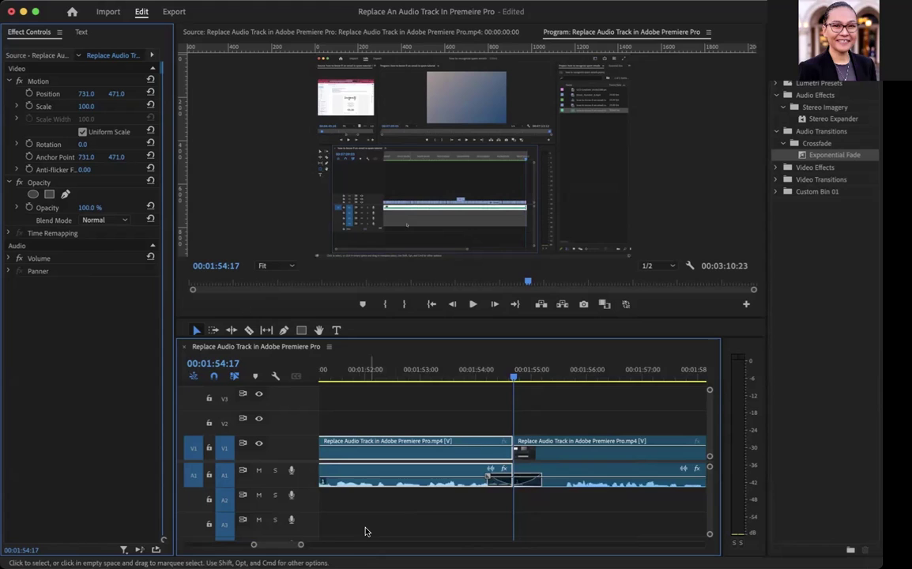
pyautogui.scroll(2, 300, 547)
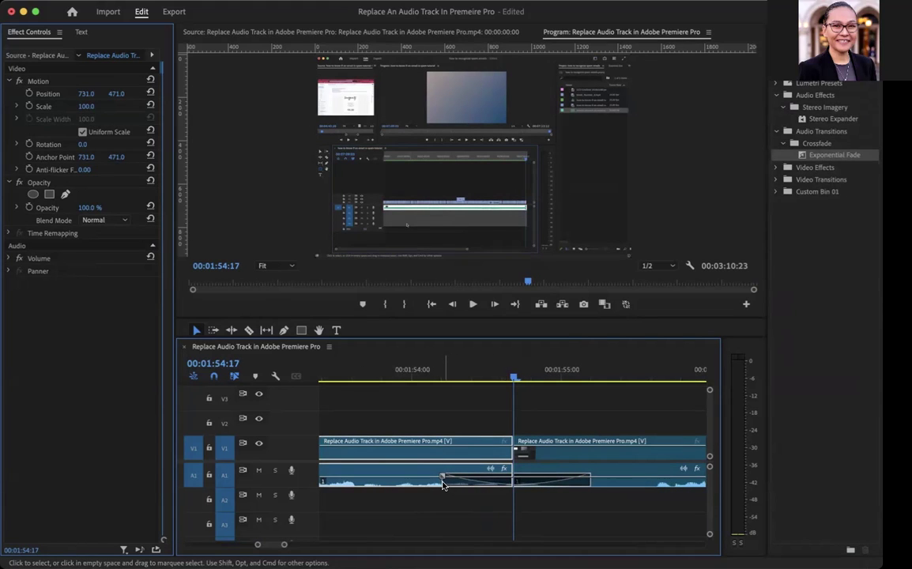
pyautogui.click(591, 484)
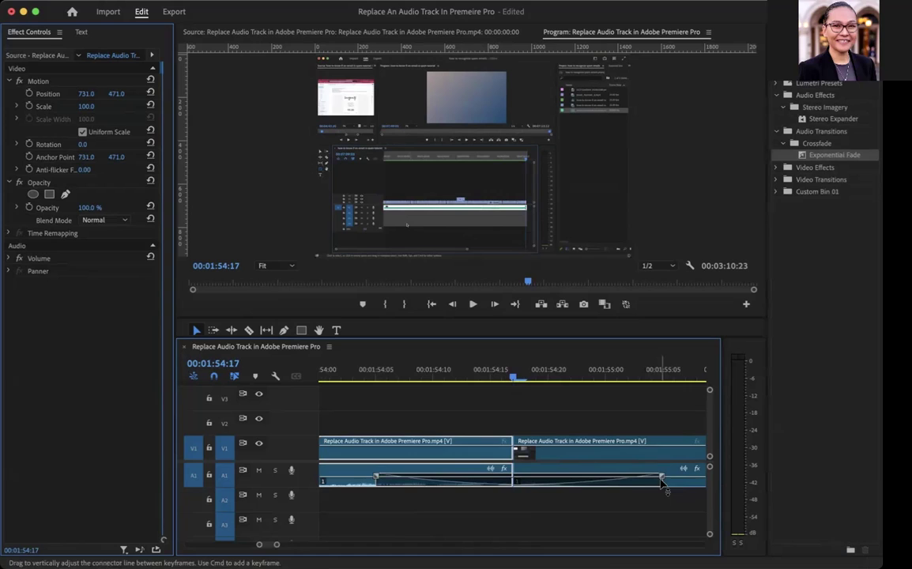
pyautogui.moveTo(662, 480); pyautogui.dragTo(518, 481)
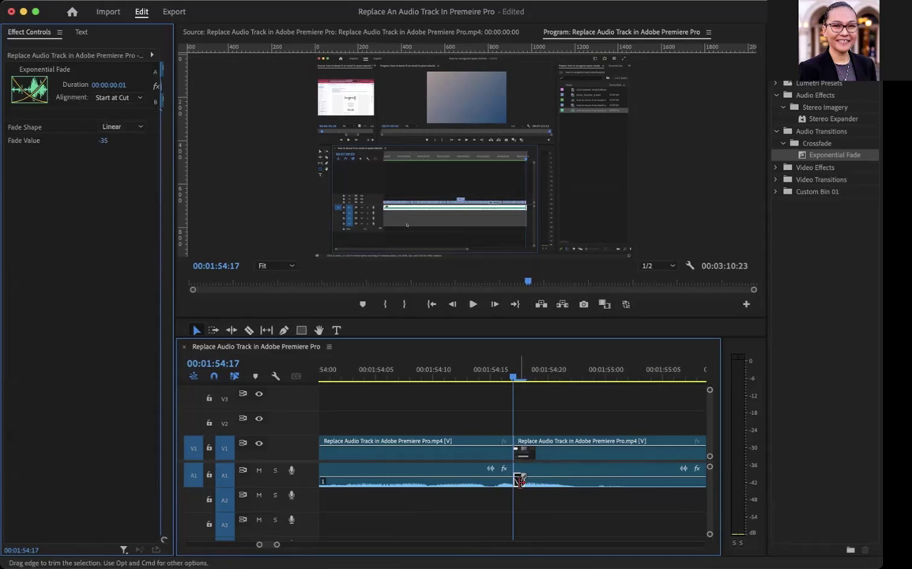
pyautogui.click(520, 483)
pyautogui.doubleClick(520, 484)
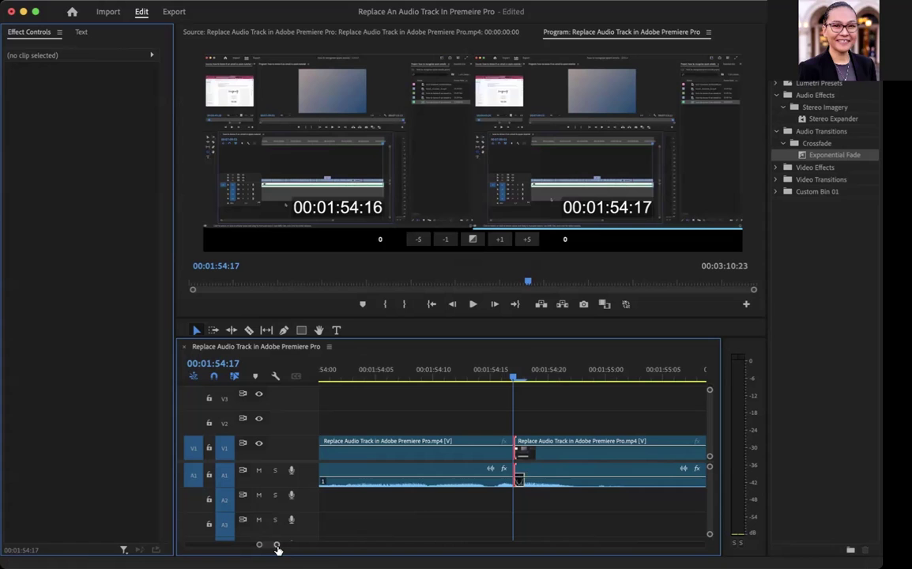
pyautogui.moveTo(277, 547); pyautogui.dragTo(277, 547)
pyautogui.moveTo(582, 480); pyautogui.dragTo(595, 484)
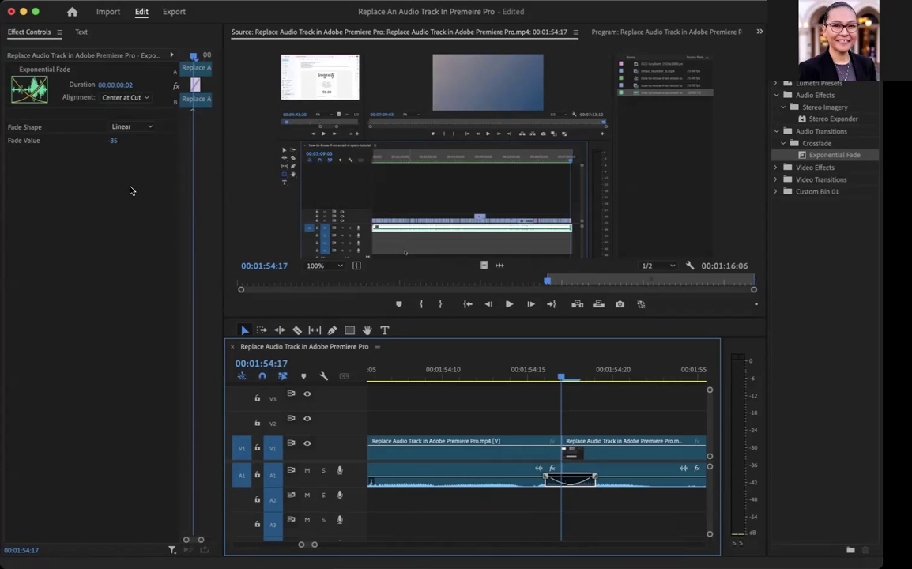
# View the alignment choices for the Exponential Fade and leave them without selecting another one
pyautogui.click(109, 99)
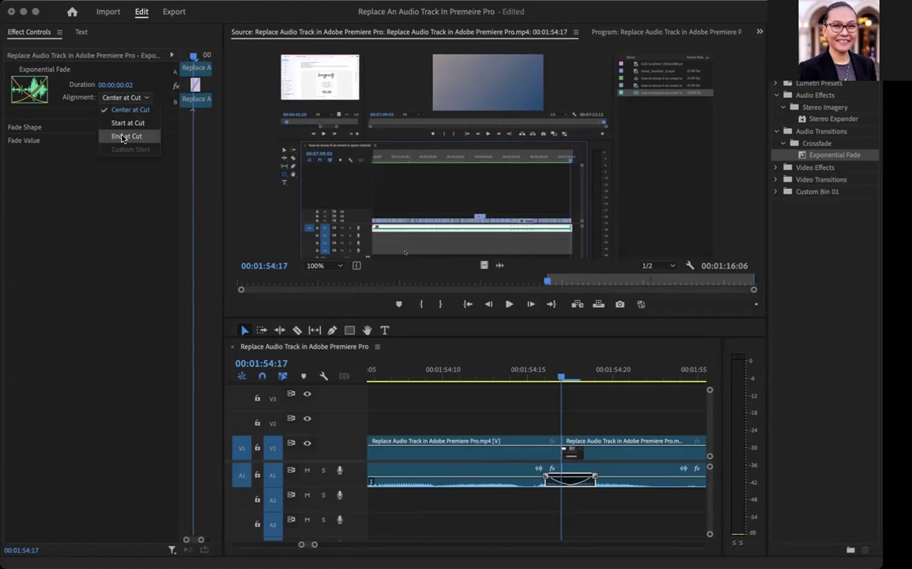
pyautogui.click(115, 191)
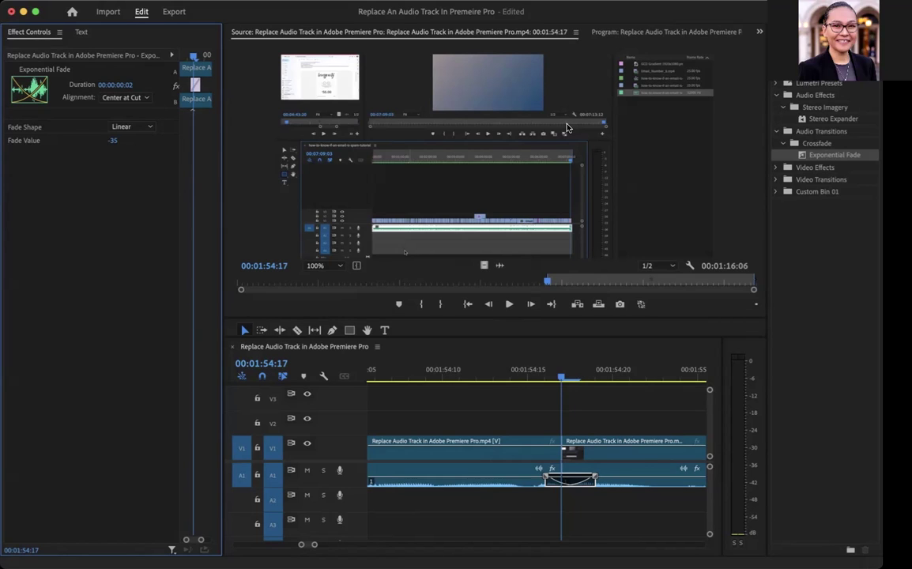
# View the editing commands for the clip between the two cuts, including Edit Clip In Adobe Audition, without choosing any
pyautogui.click(457, 471)
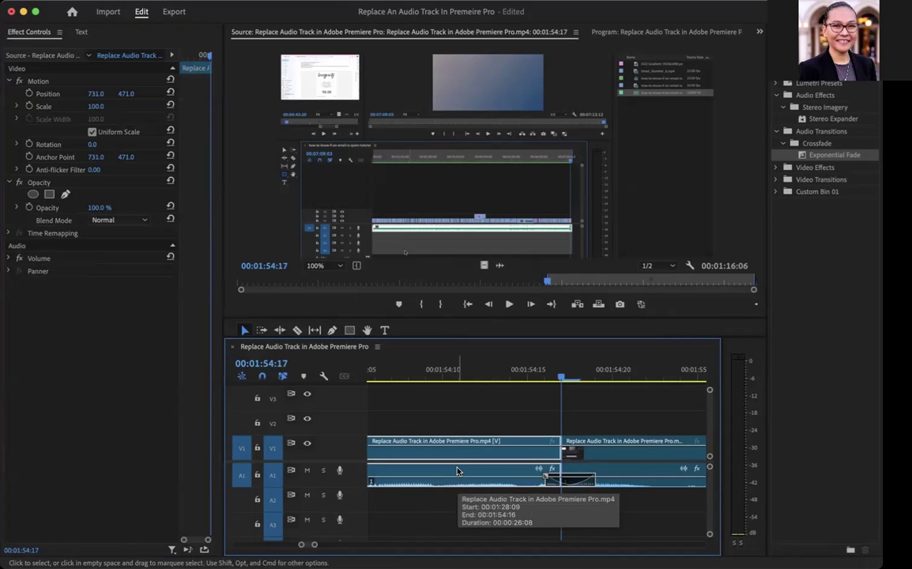
pyautogui.rightClick(457, 471)
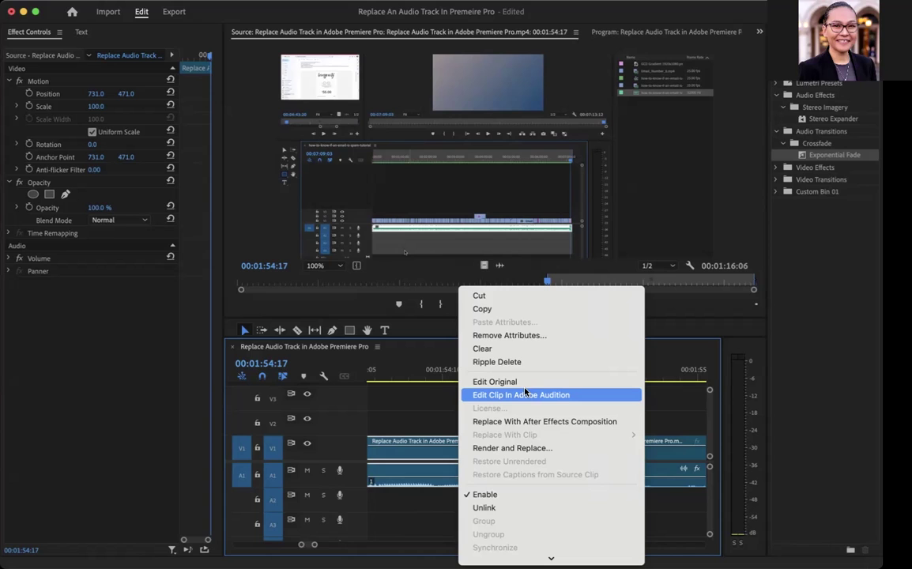
pyautogui.click(427, 502)
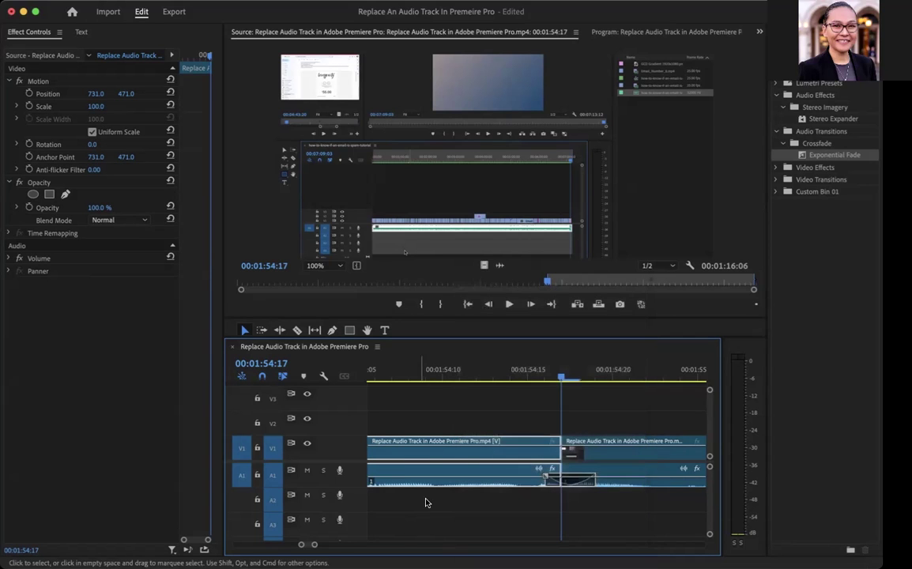
pyautogui.moveTo(315, 544); pyautogui.dragTo(344, 543)
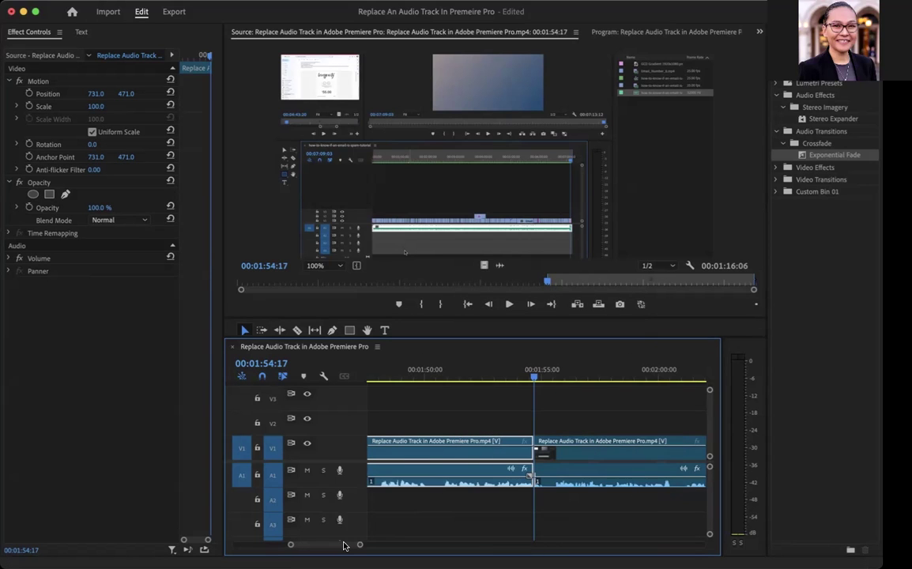